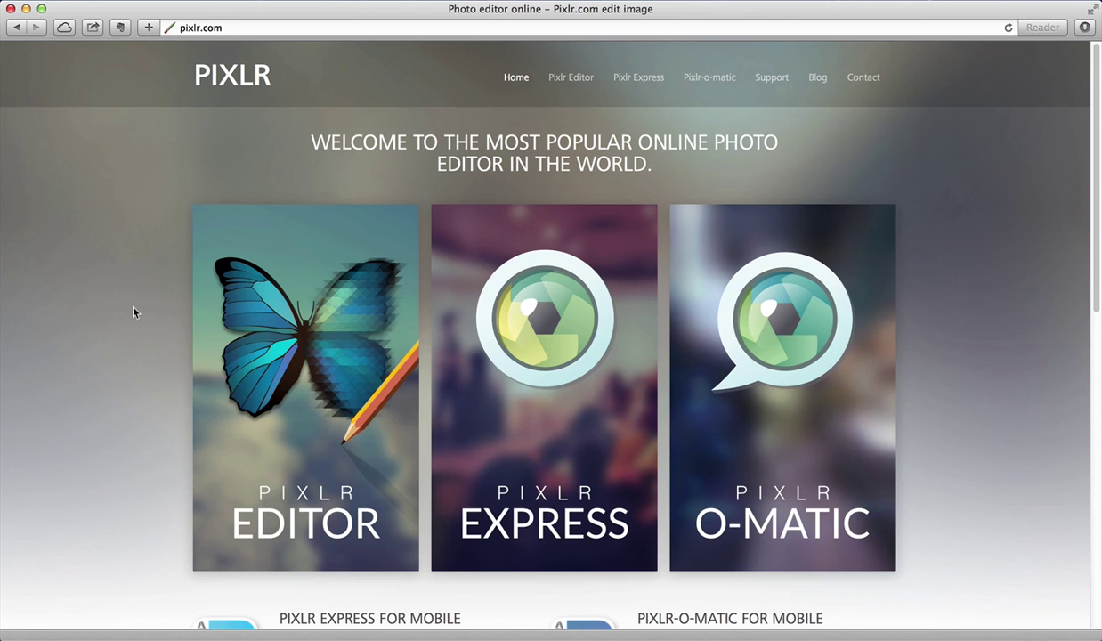
# Open the 700×465 gasmask.jpg photo from the computer and centre its window in the workspace
pyautogui.click(284, 447)
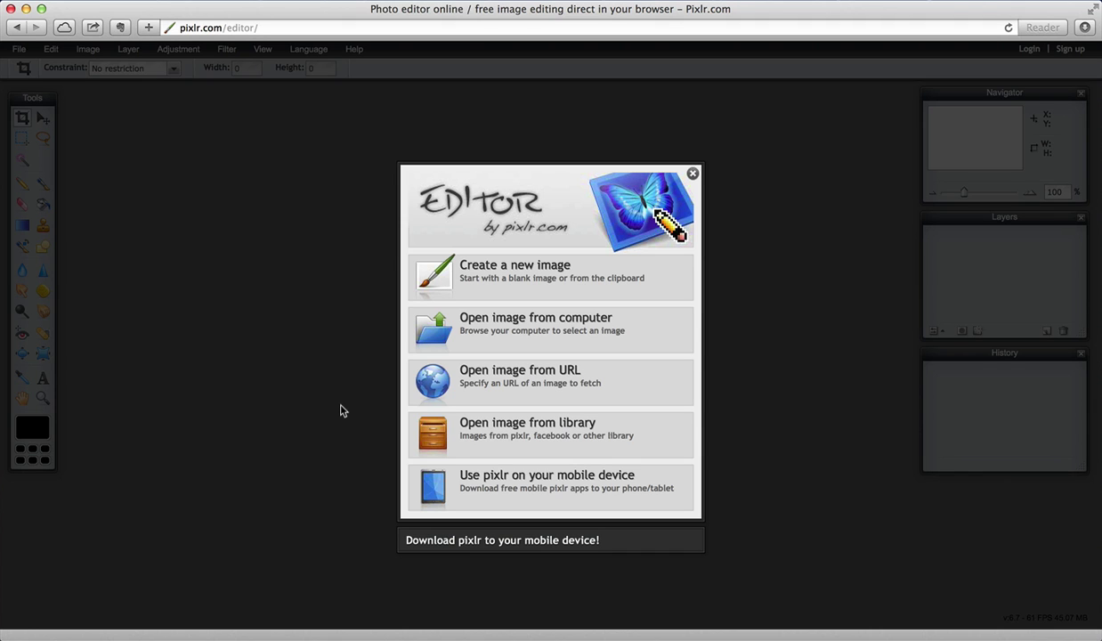
pyautogui.click(562, 329)
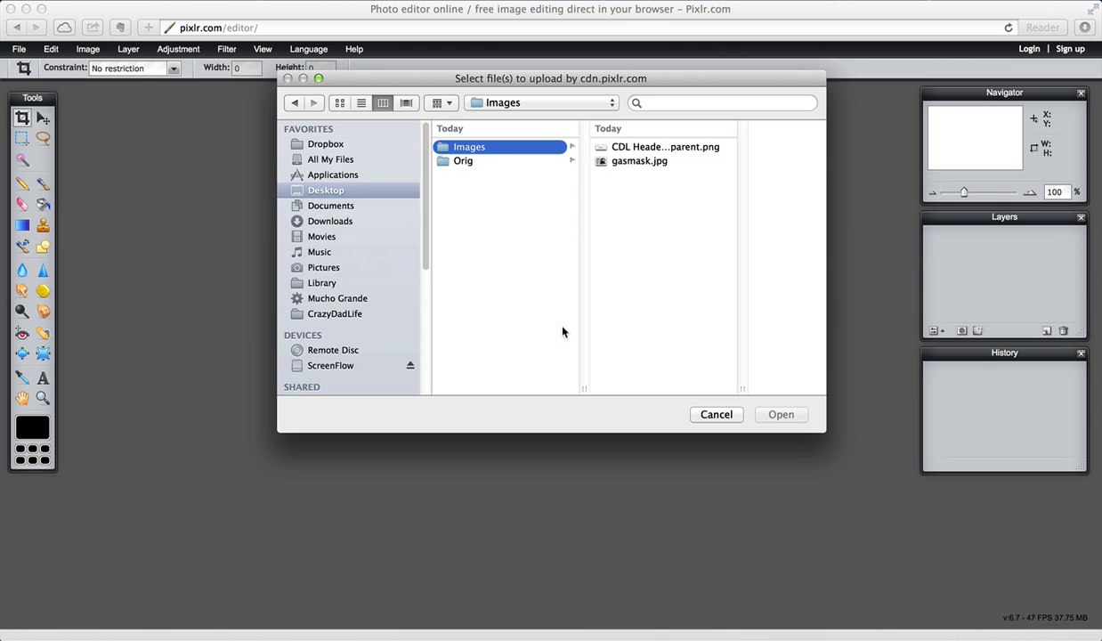
pyautogui.click(630, 162)
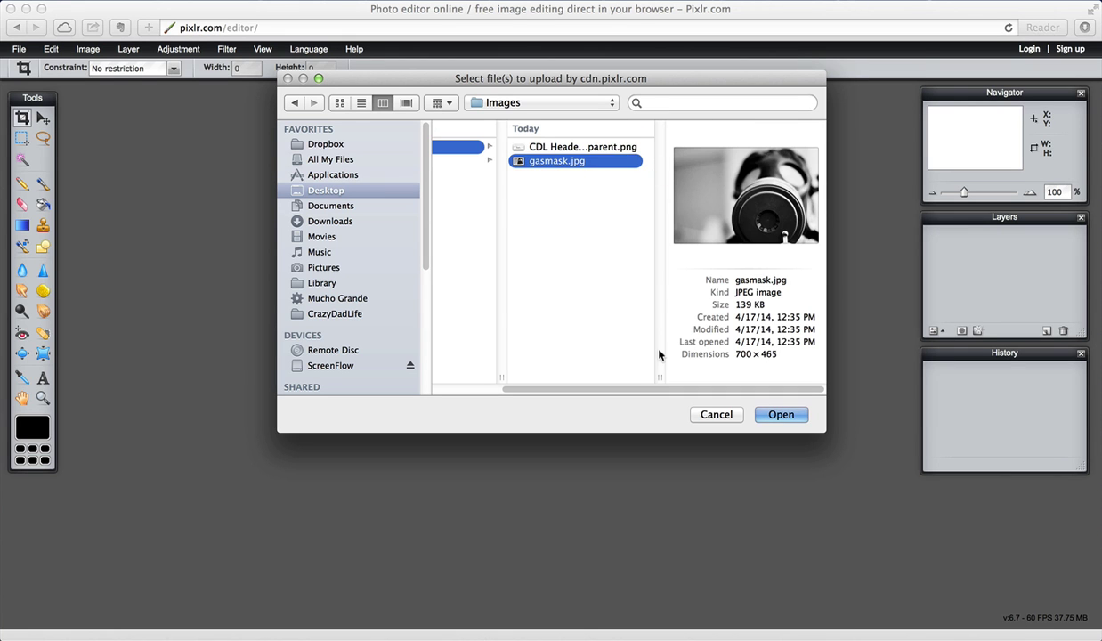
pyautogui.click(788, 418)
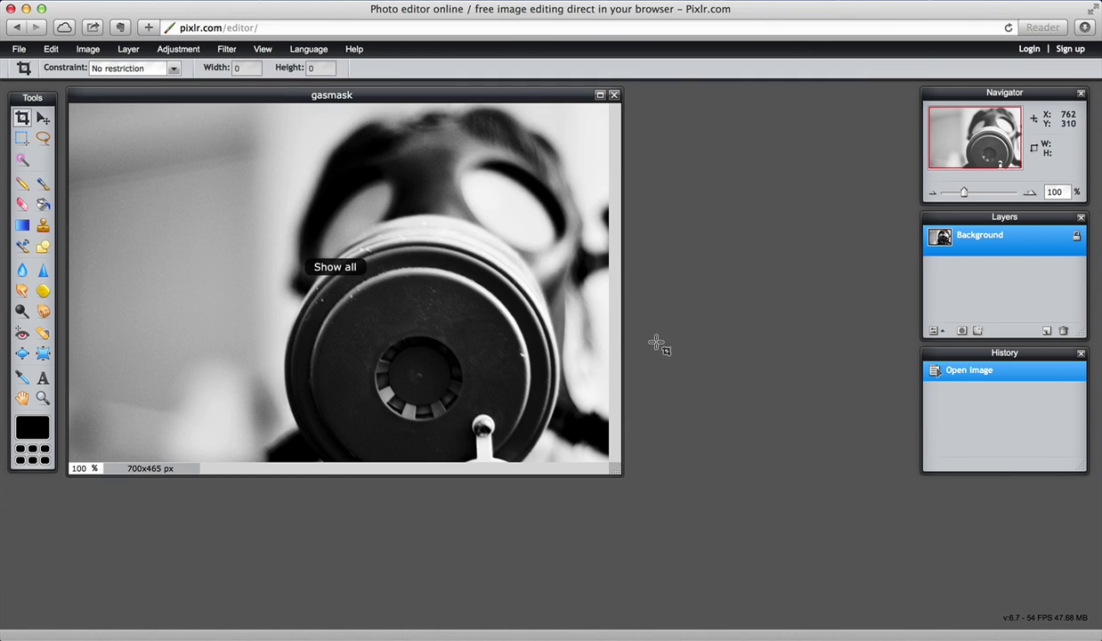
pyautogui.moveTo(339, 98); pyautogui.dragTo(503, 128)
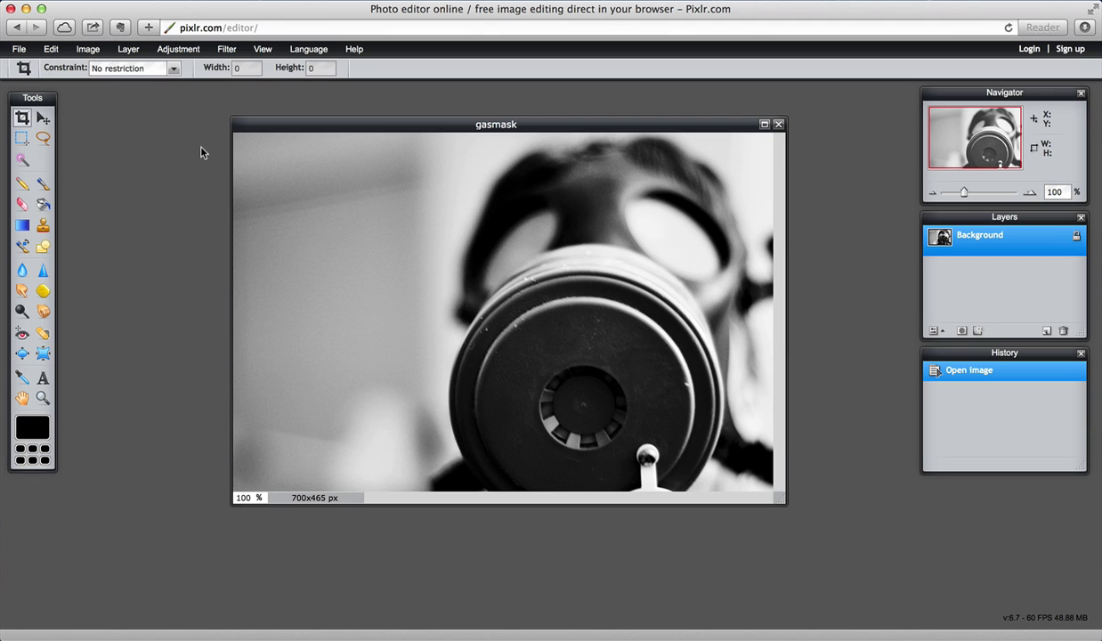
# Open 'CDL Header Large Transparent.png' from the Images folder as a second image
pyautogui.click(19, 50)
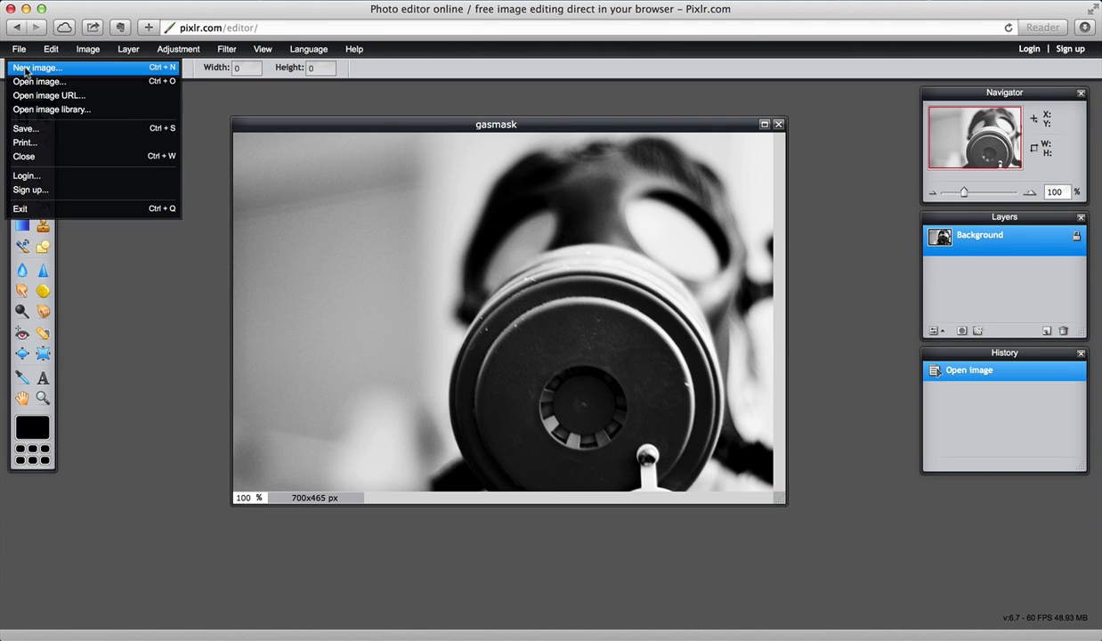
pyautogui.click(28, 81)
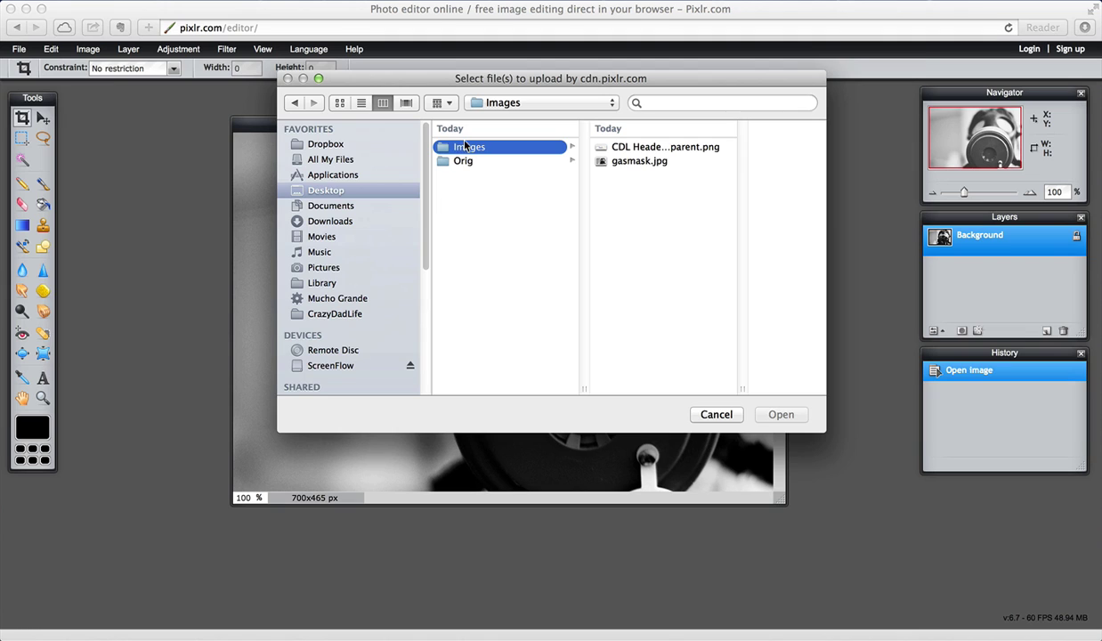
pyautogui.click(654, 149)
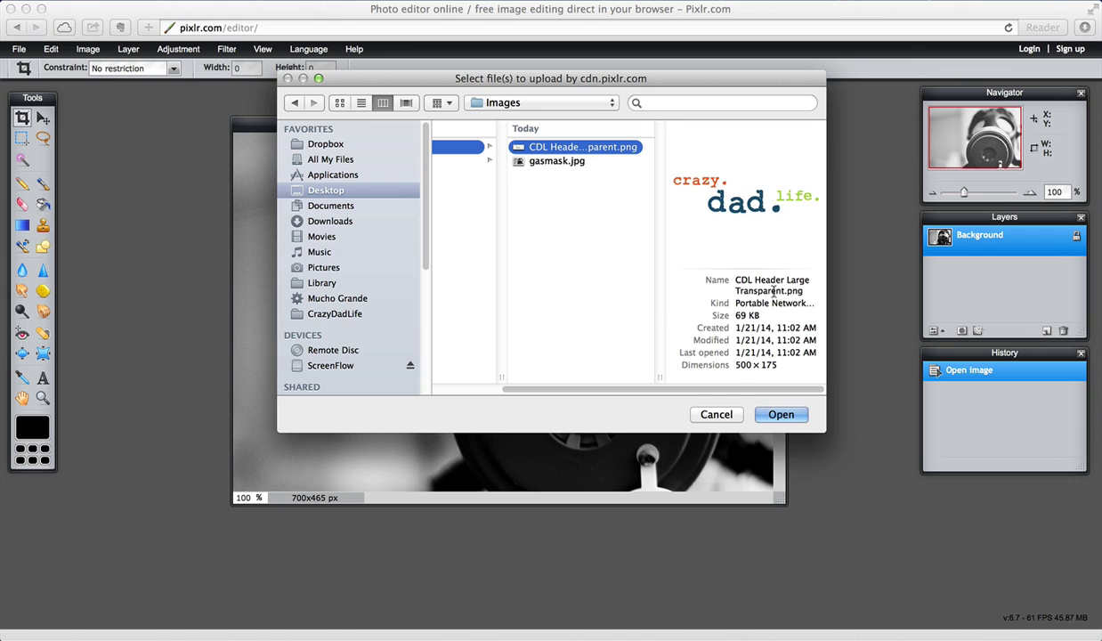
pyautogui.click(780, 413)
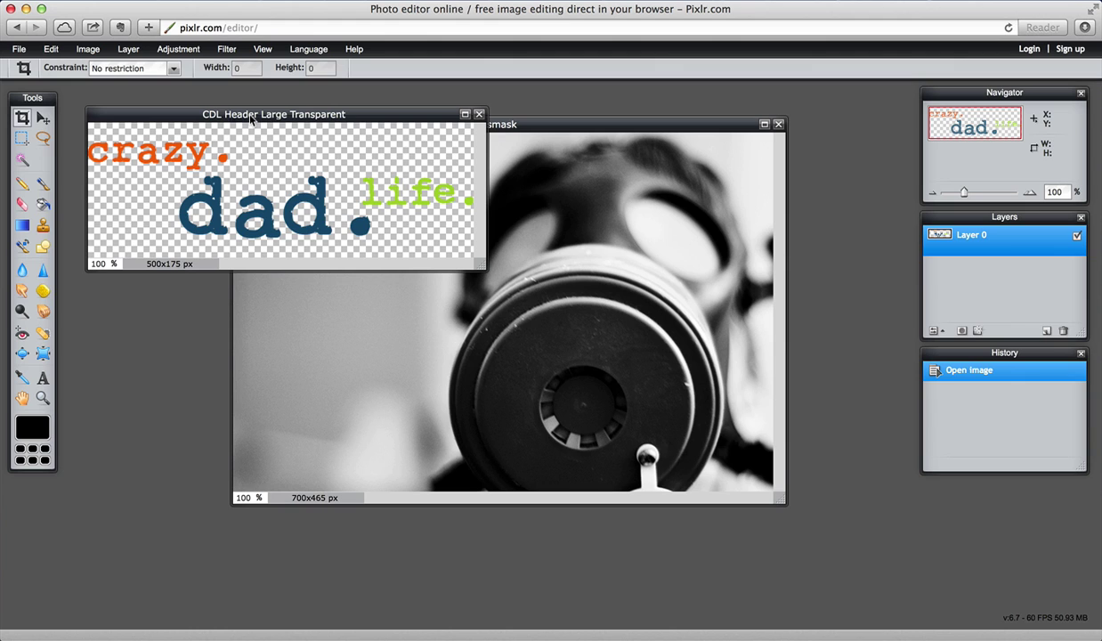
# Select the whole 500×175 logo canvas and copy it to the clipboard
pyautogui.click(53, 50)
pyautogui.click(69, 194)
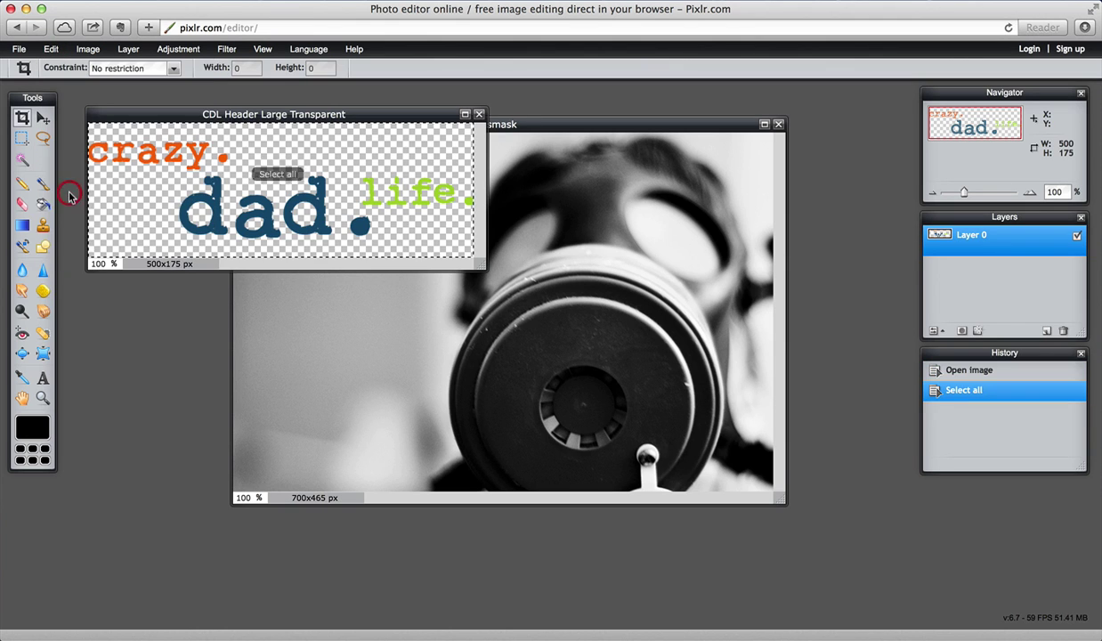
pyautogui.click(51, 50)
pyautogui.click(61, 114)
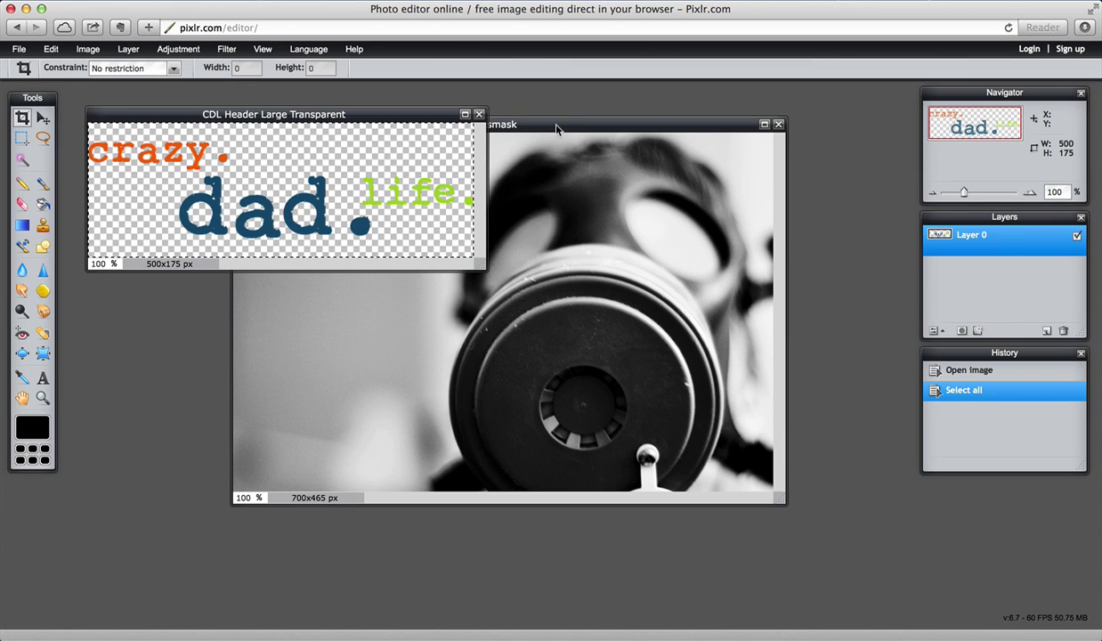
# Bring the gasmask window forward and paste the logo onto it as Layer 1
pyautogui.moveTo(556, 130); pyautogui.dragTo(633, 175)
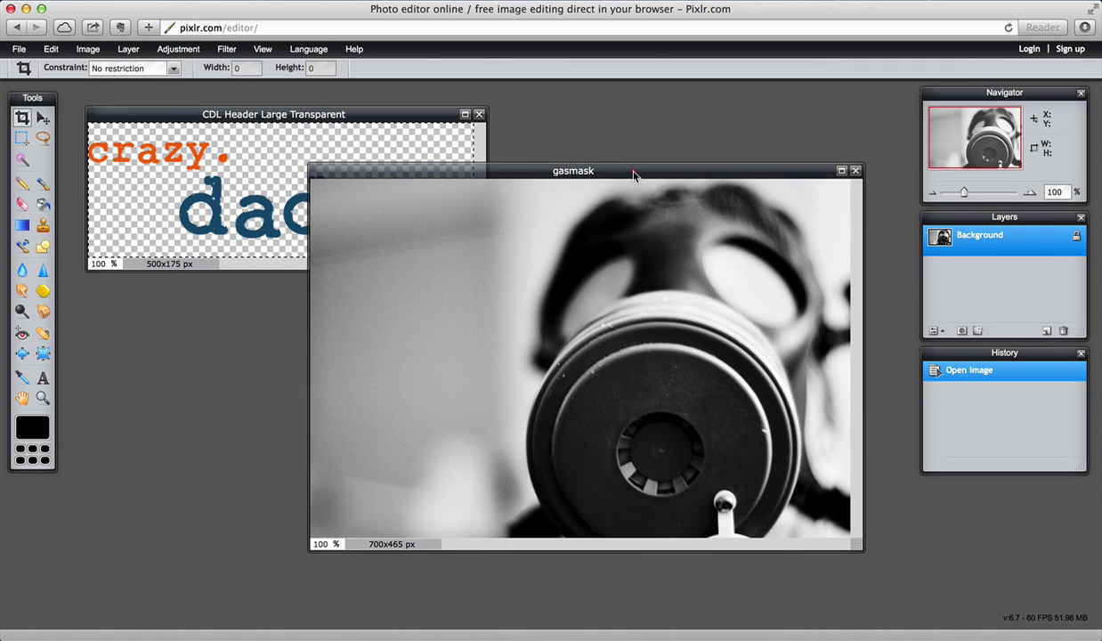
pyautogui.click(50, 50)
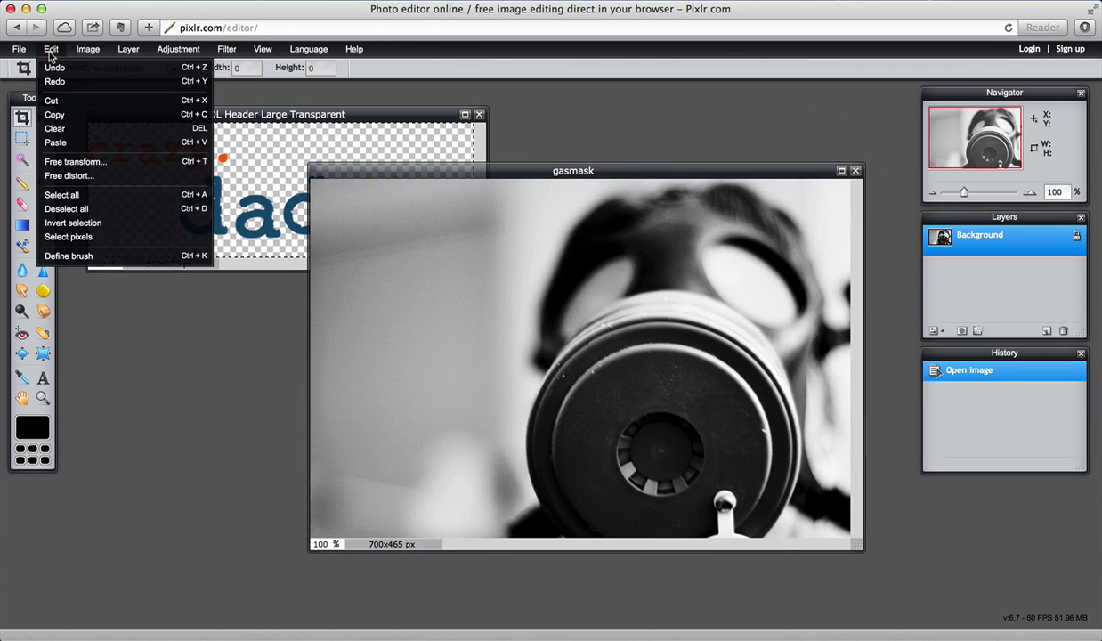
pyautogui.click(55, 143)
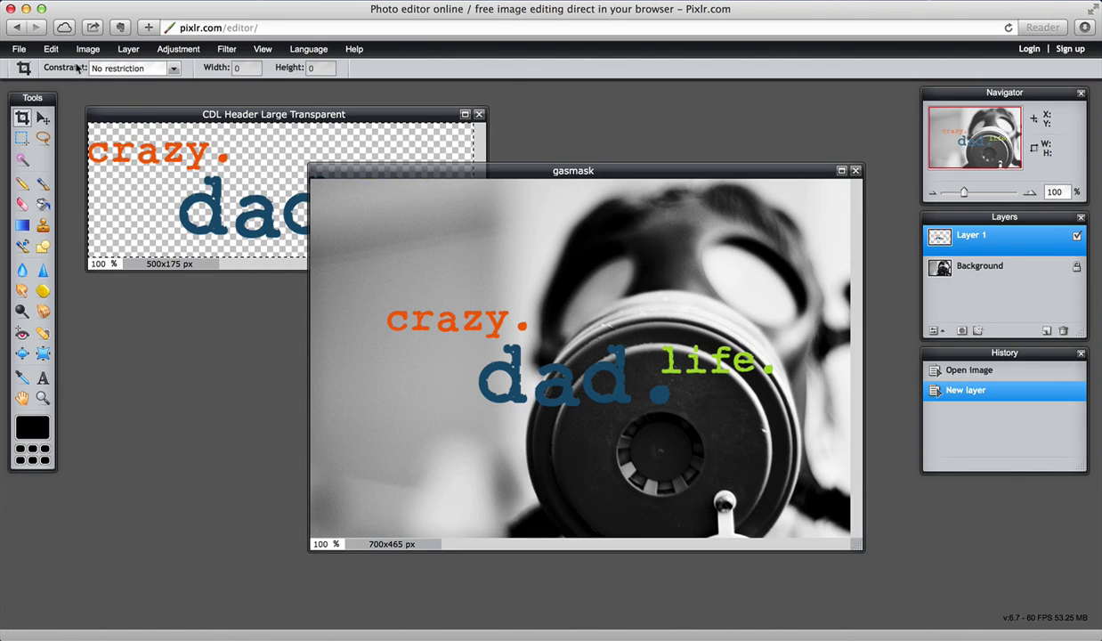
# Try a free-transform shrink of the logo, then decline the changes to keep its original size
pyautogui.click(51, 50)
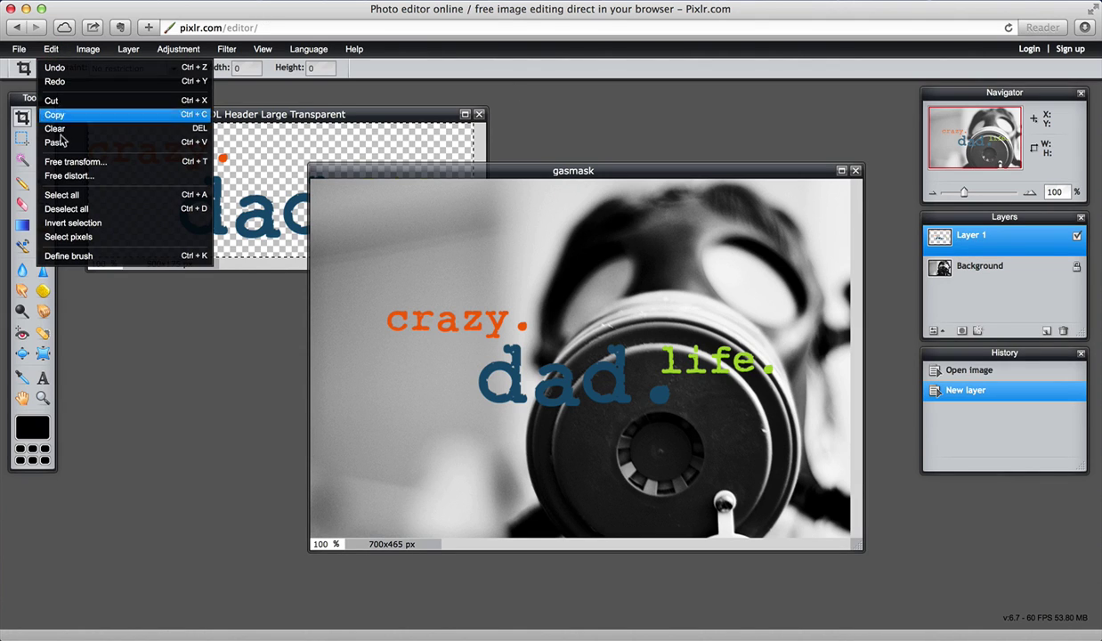
pyautogui.click(65, 163)
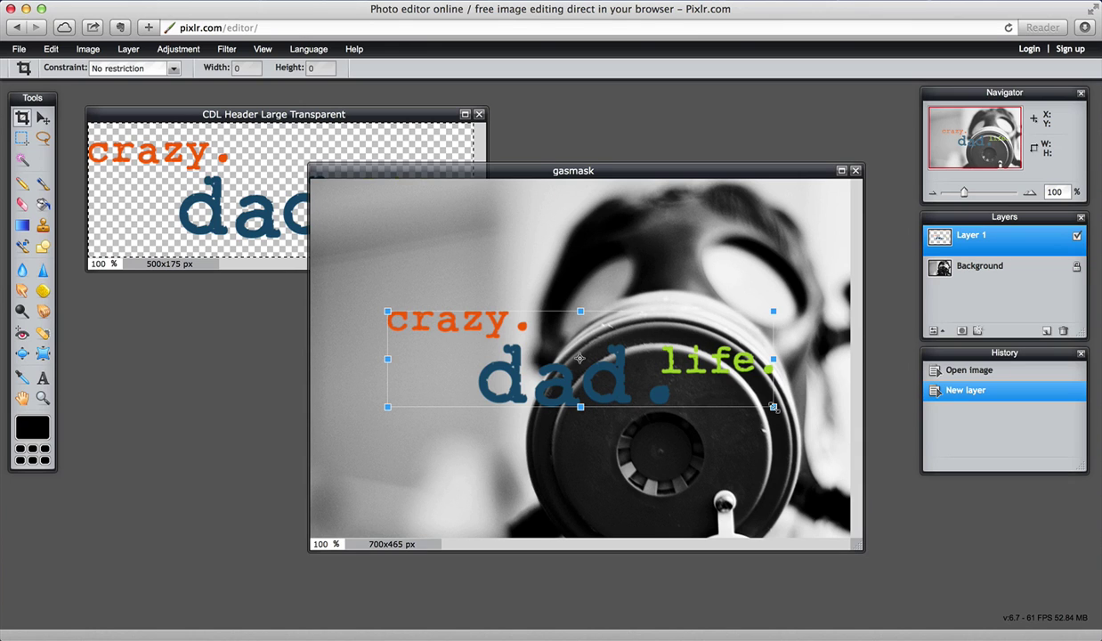
pyautogui.moveTo(773, 406); pyautogui.dragTo(750, 447)
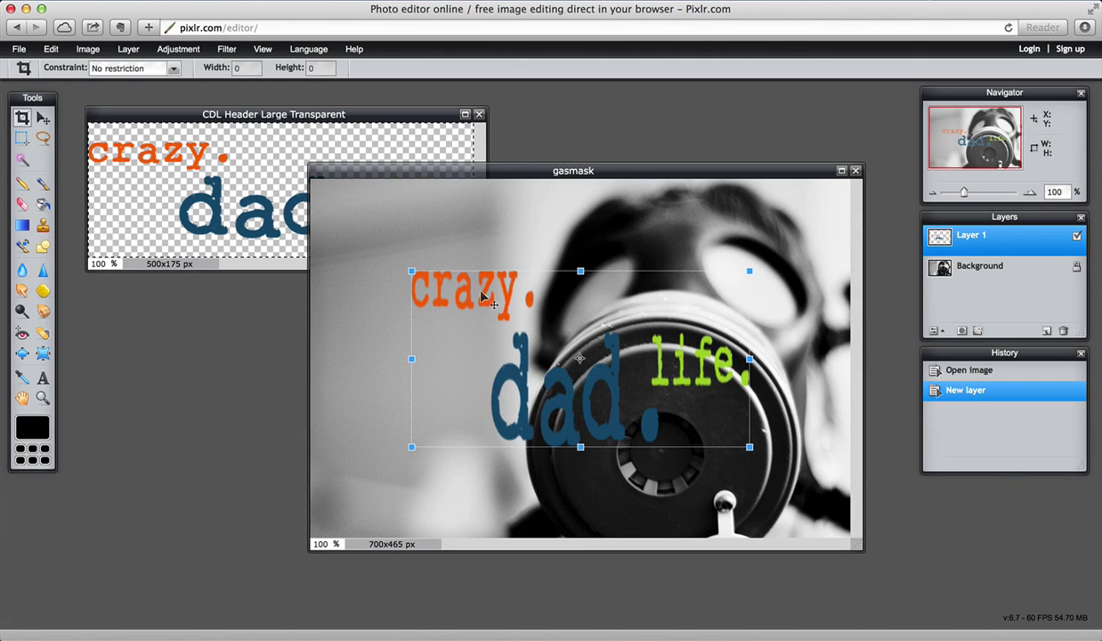
pyautogui.click(50, 50)
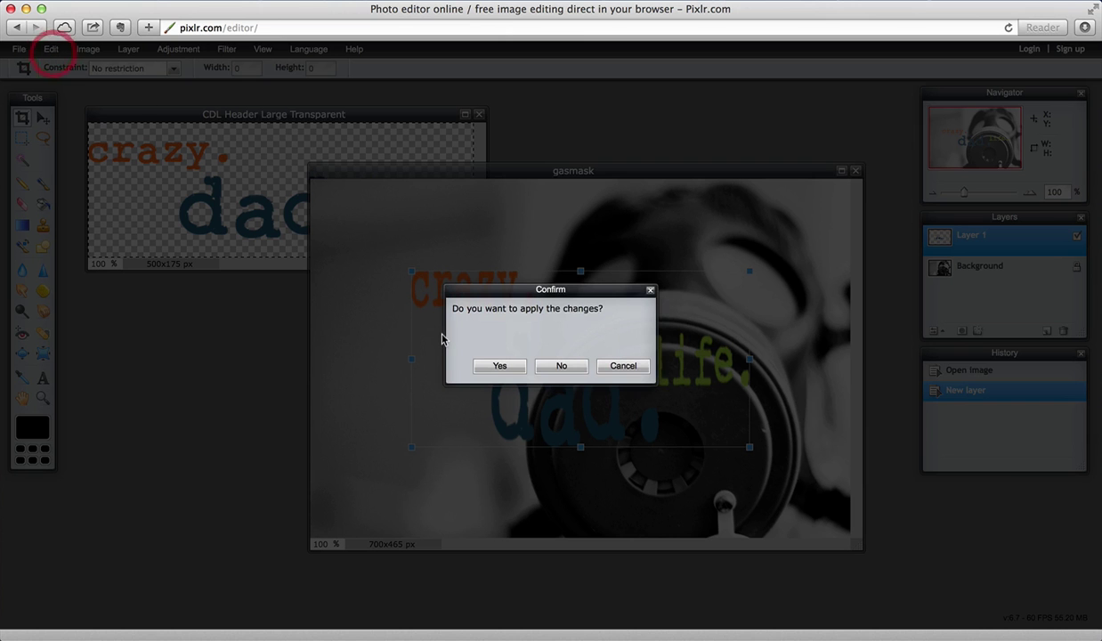
pyautogui.click(563, 367)
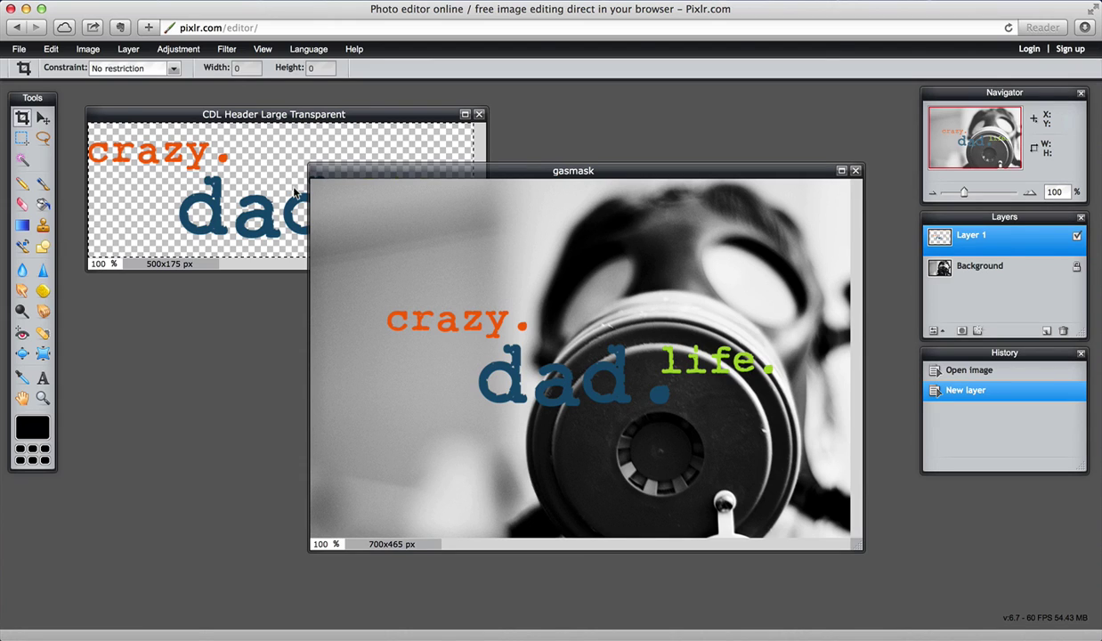
# Free-transform the logo layer to a much smaller size and apply the change
pyautogui.click(51, 49)
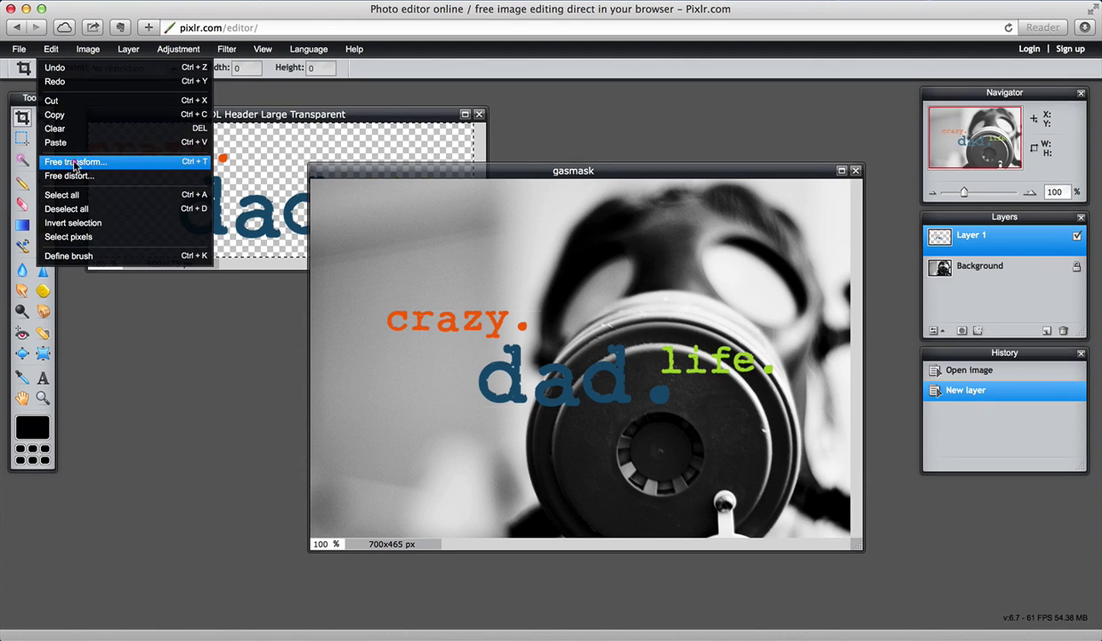
pyautogui.click(74, 161)
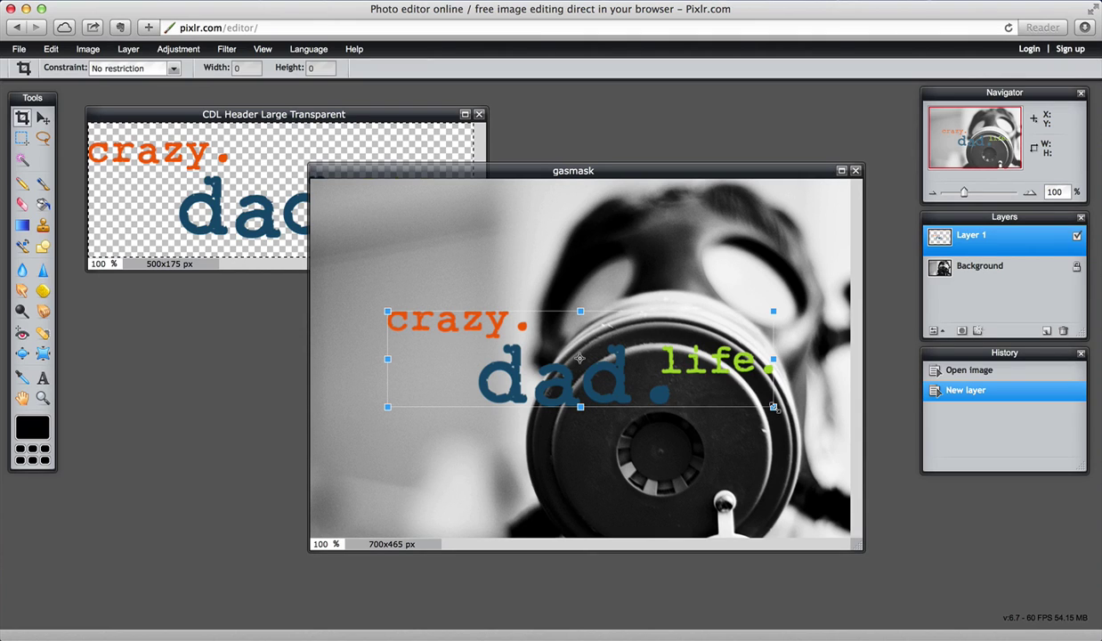
pyautogui.moveTo(774, 408); pyautogui.dragTo(696, 382)
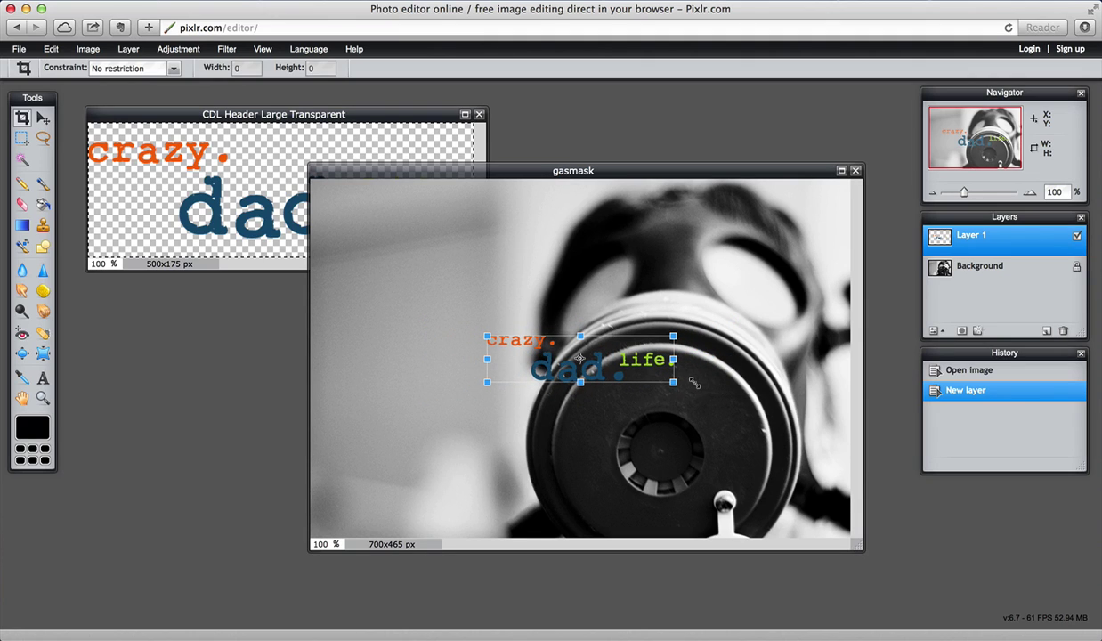
pyautogui.moveTo(693, 382); pyautogui.dragTo(695, 389)
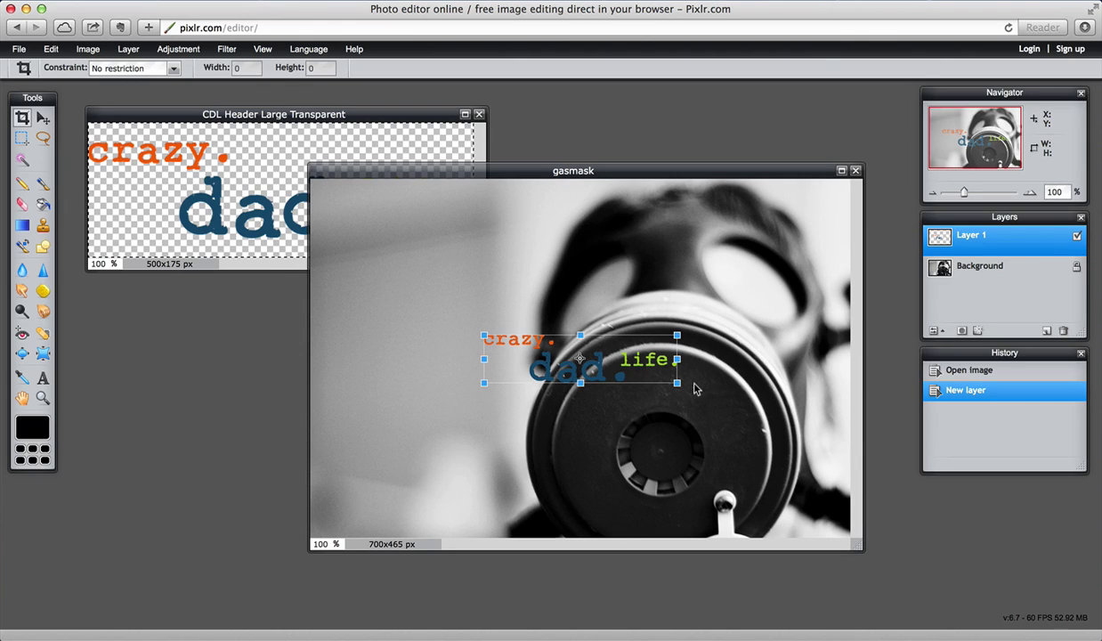
pyautogui.click(400, 289)
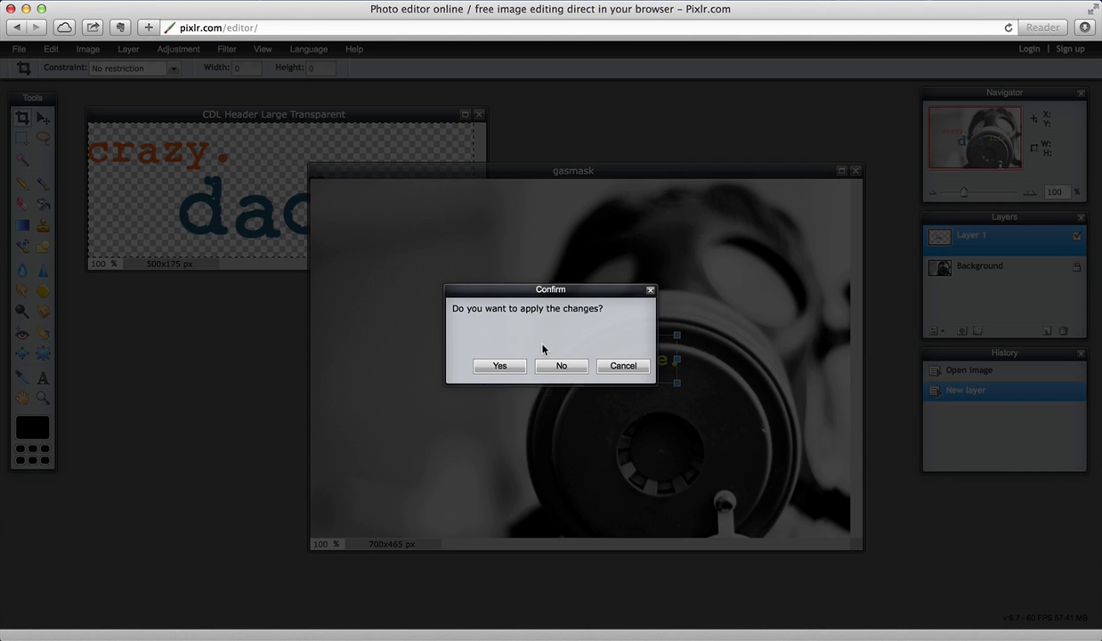
pyautogui.click(501, 366)
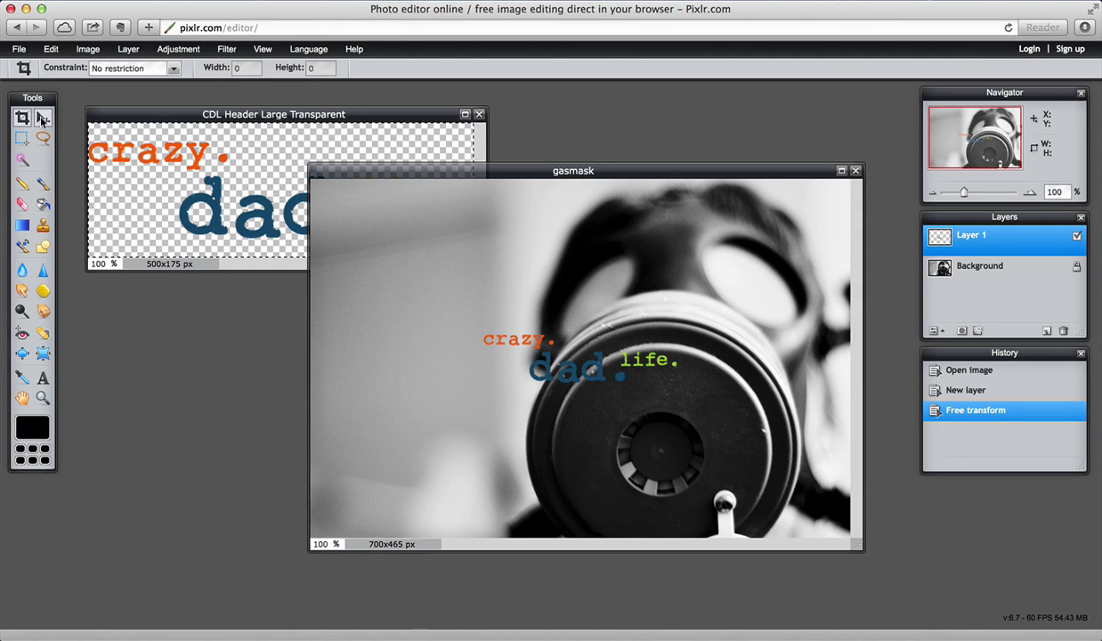
# Drag the small logo layer into the photo's top-left corner with the Move tool
pyautogui.click(43, 118)
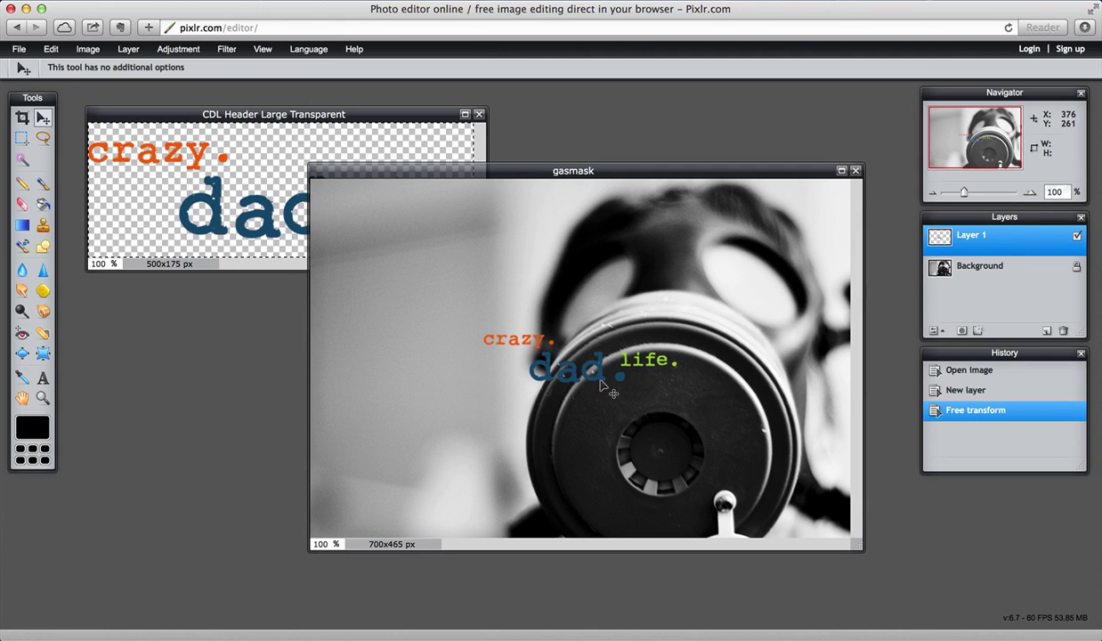
pyautogui.moveTo(602, 381); pyautogui.dragTo(448, 253)
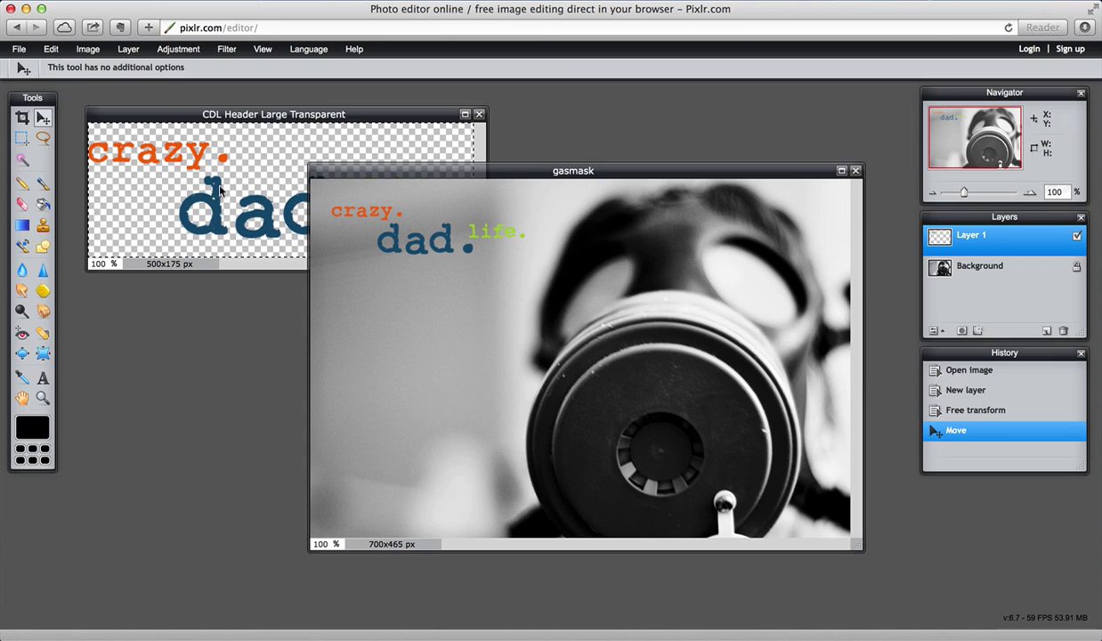
# Save the image as 'gasmask logo.jpg' at JPEG quality 80 in the Images folder
pyautogui.click(21, 51)
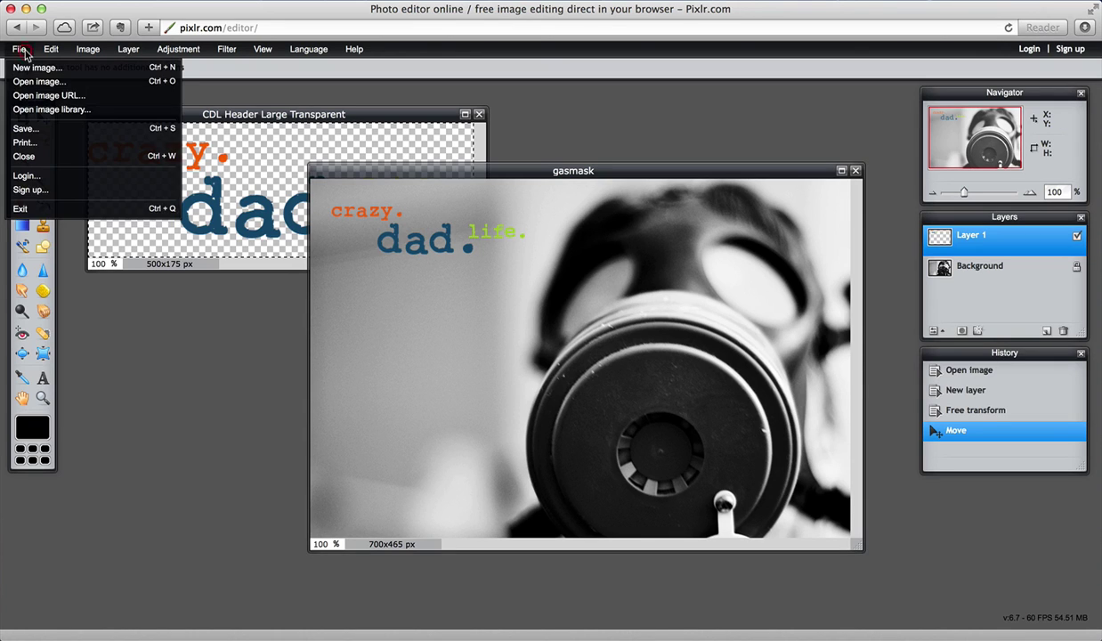
pyautogui.click(34, 129)
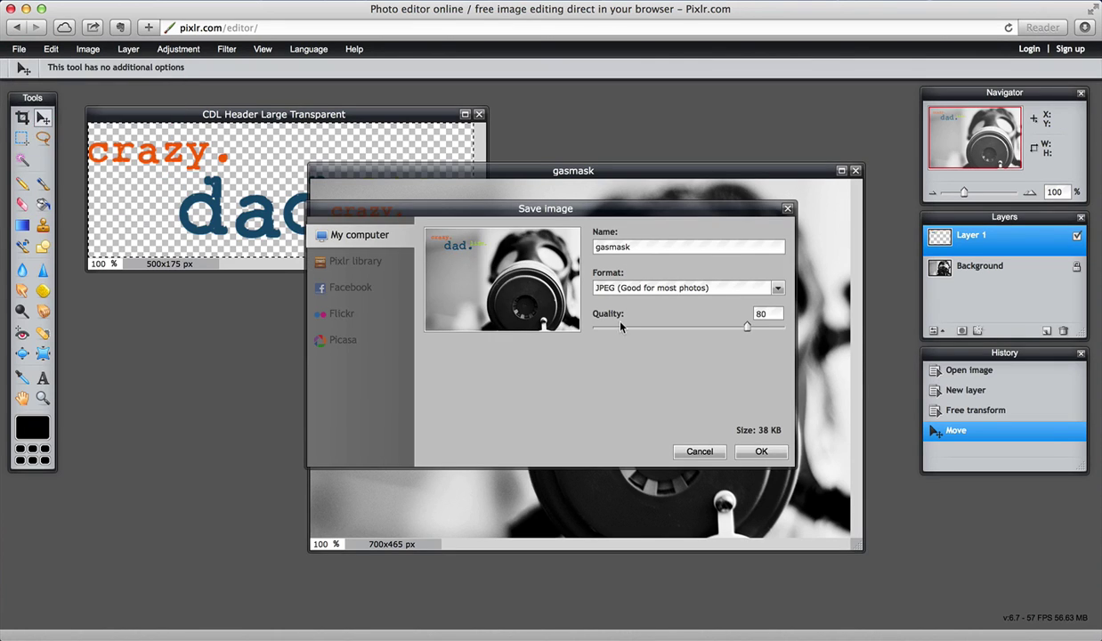
pyautogui.click(629, 248)
pyautogui.write('logo')
pyautogui.click(761, 451)
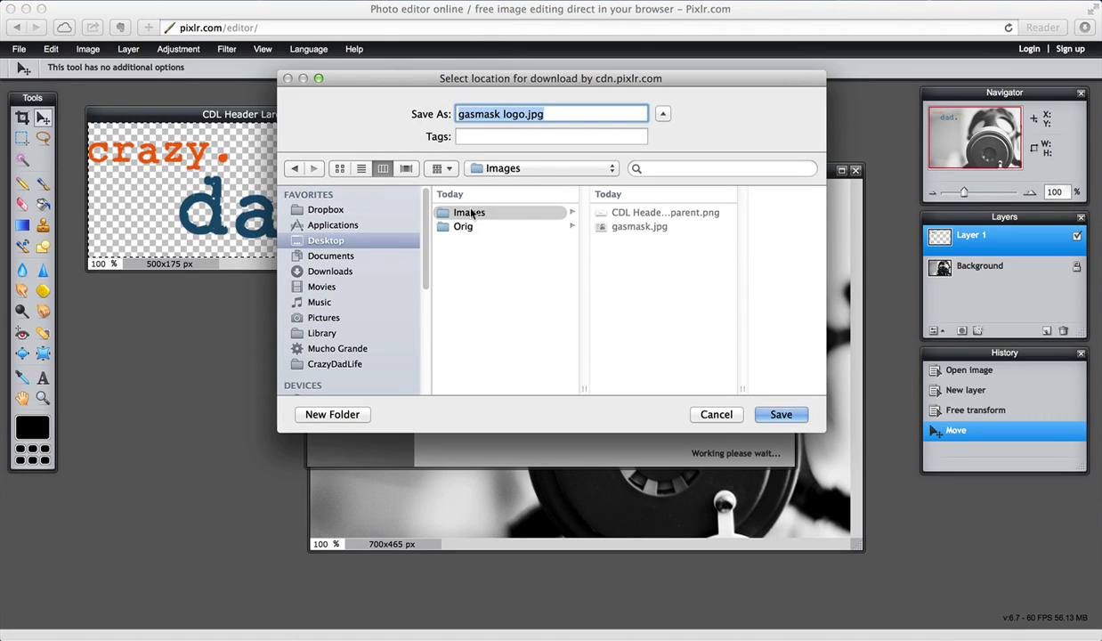
pyautogui.click(469, 210)
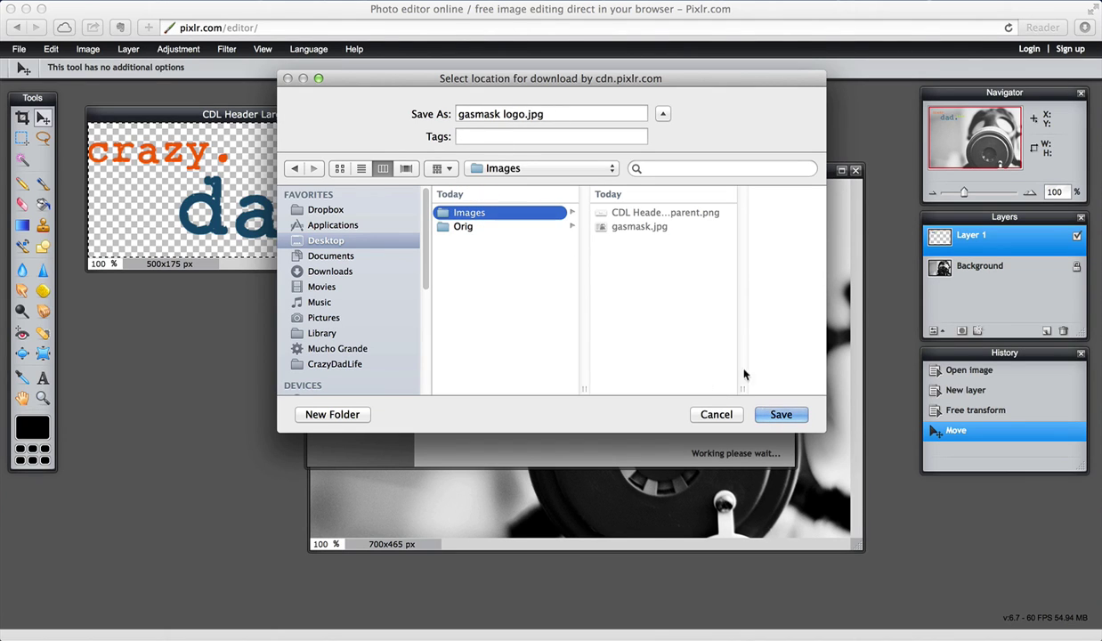
pyautogui.click(782, 415)
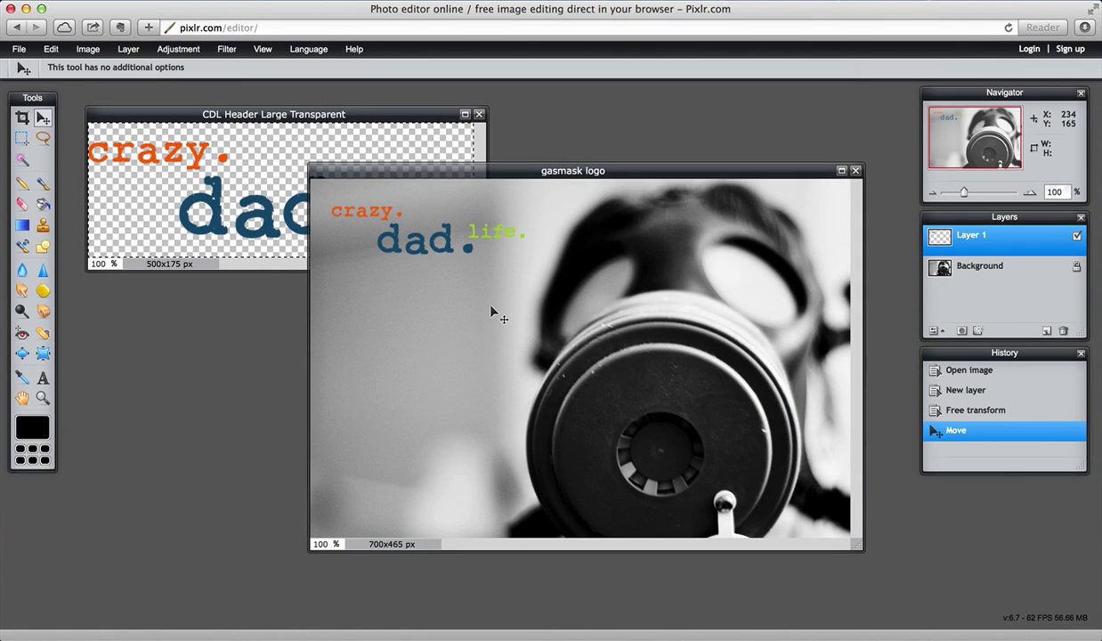